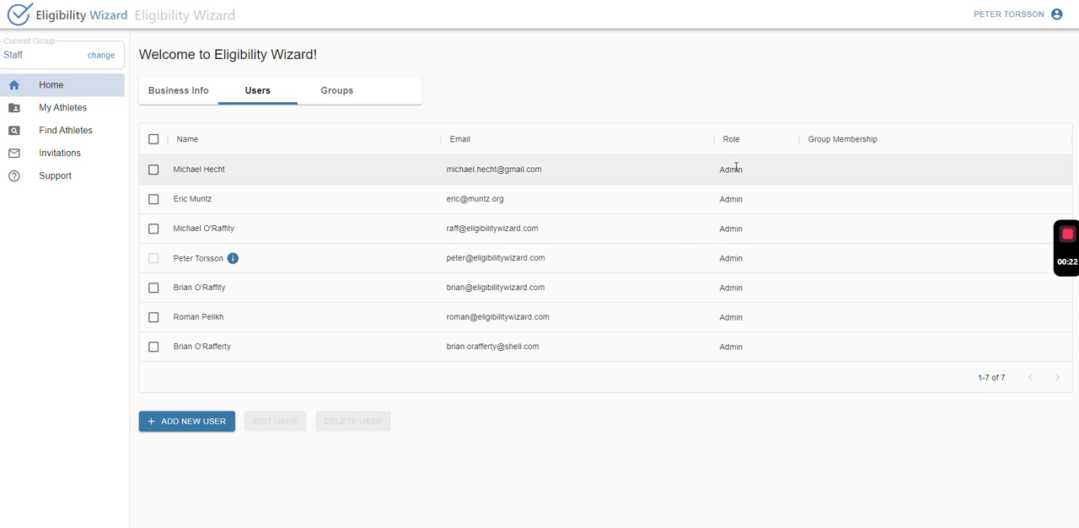
Review the business's groups and the My Athletes list, keeping Staff as the current group.
left_click(345, 99)
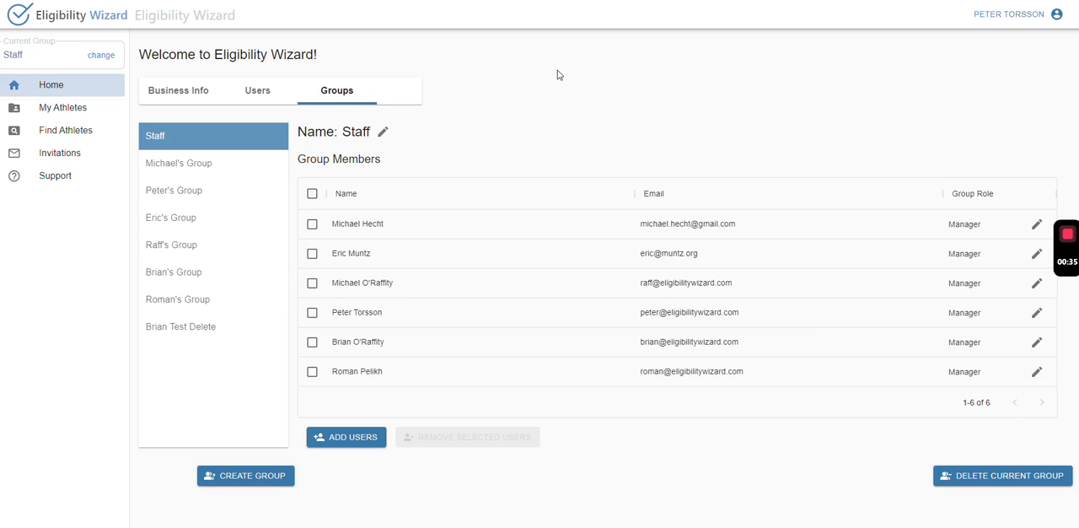
left_click(49, 112)
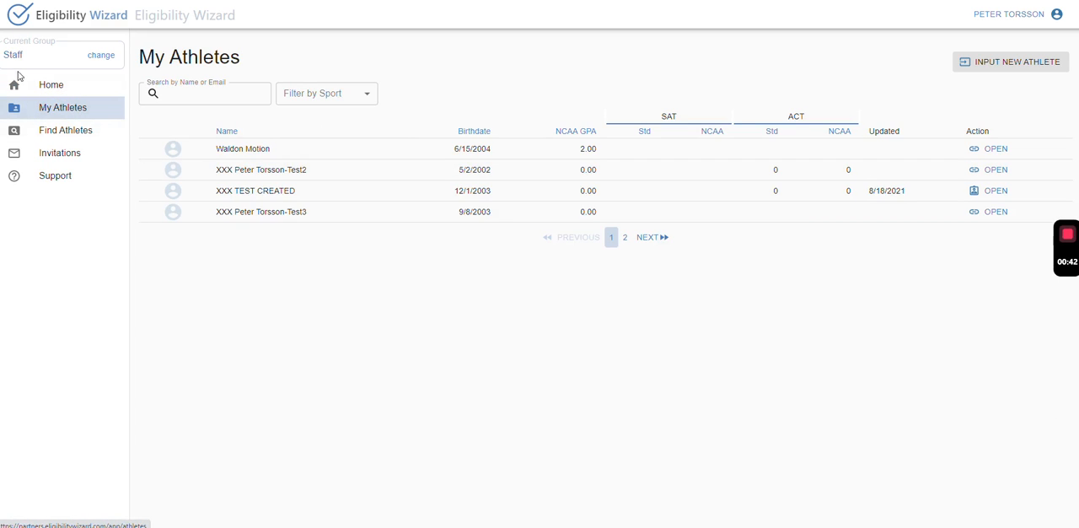
left_click(102, 55)
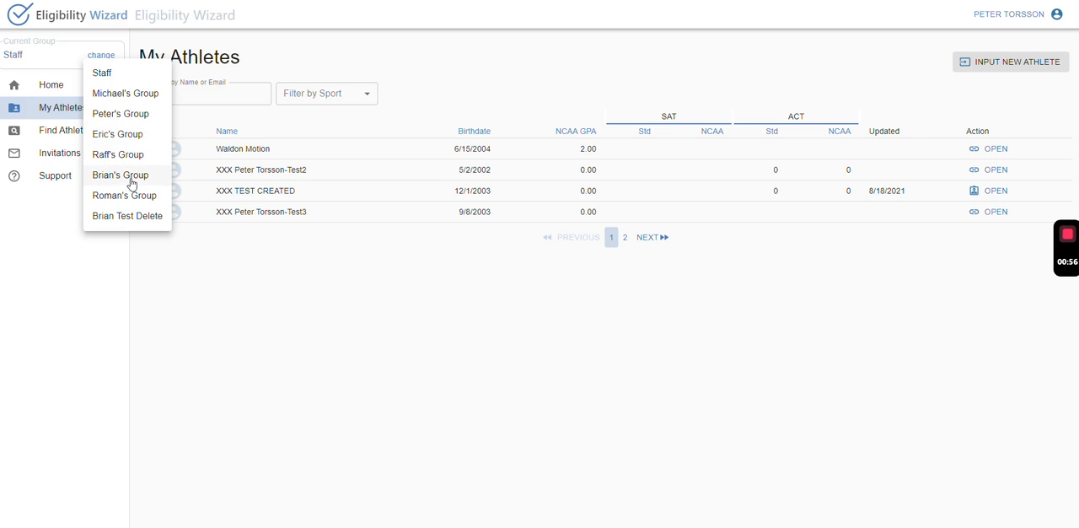
left_click(106, 73)
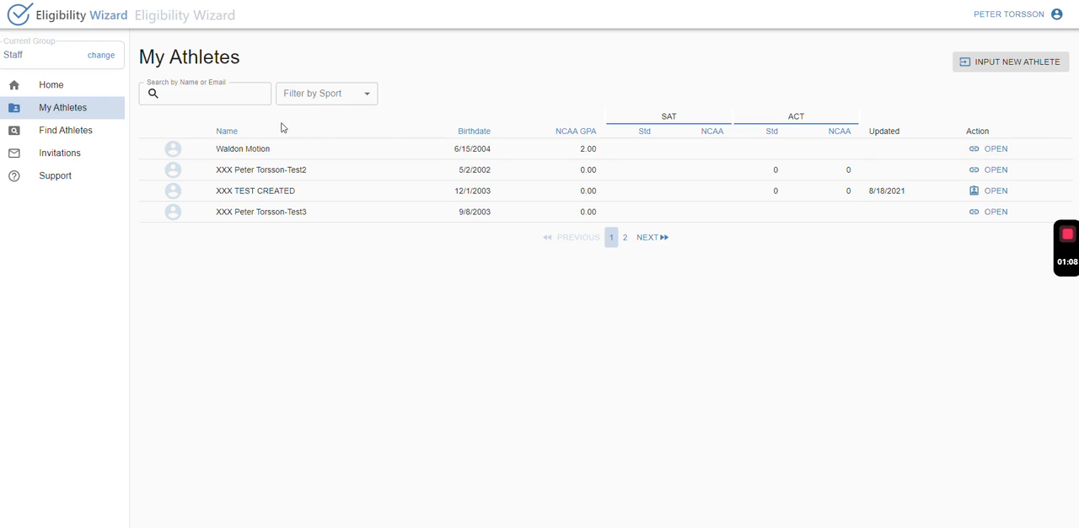
Search all findable athletes by first name and view the details of one of the matching athletes.
left_click(64, 133)
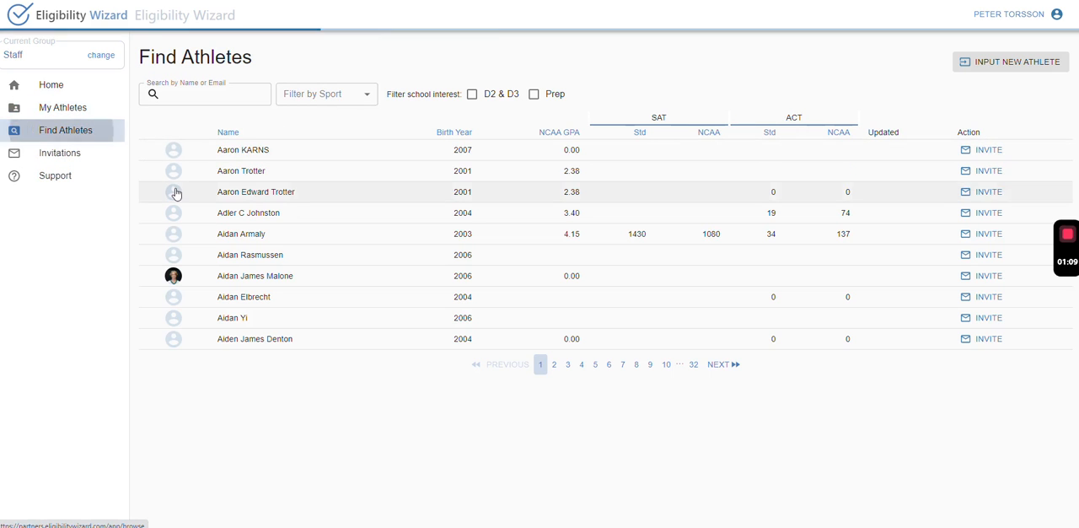
left_click(197, 101)
type("Mich")
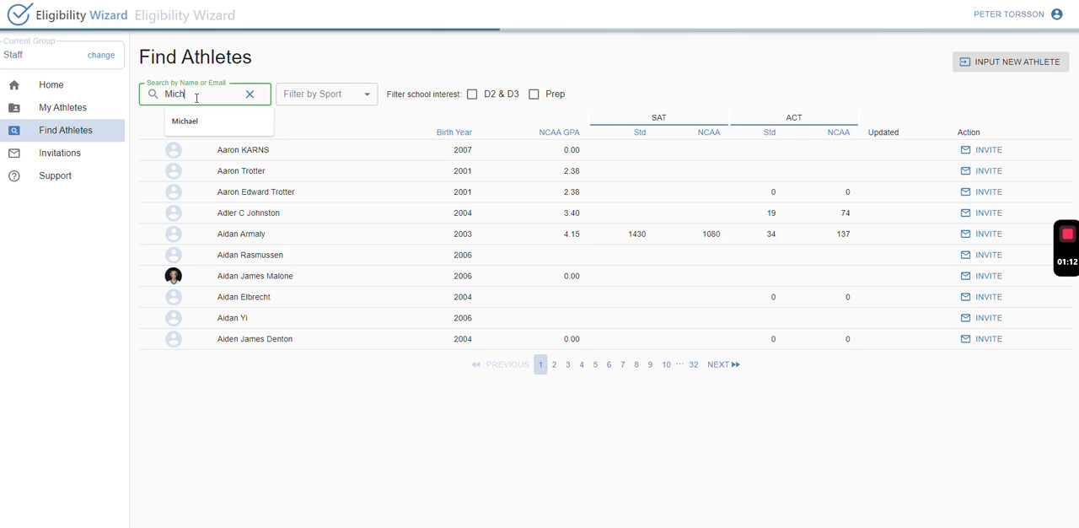
type("ael")
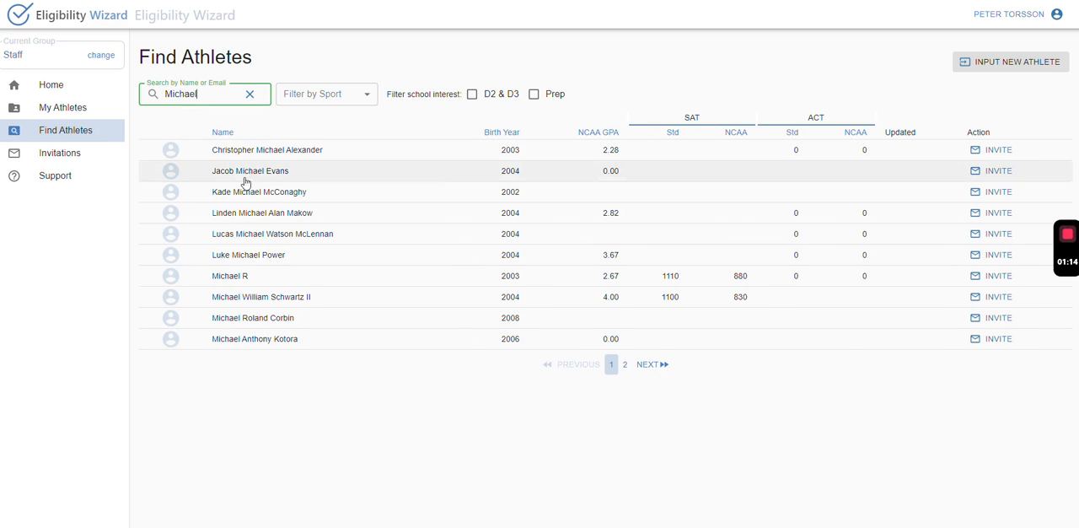
left_click(268, 234)
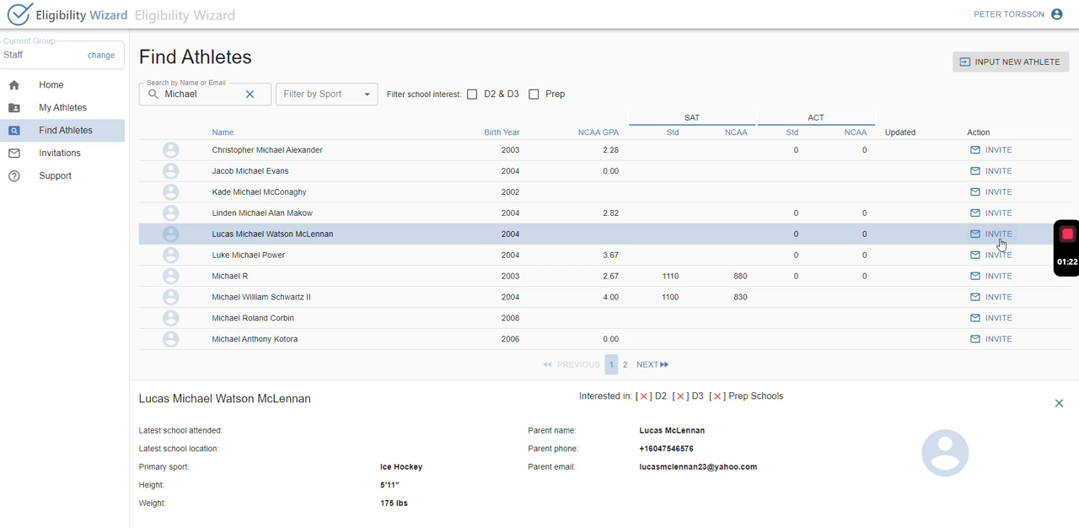
Open the first athlete in My Athletes, look through the dashboard, roadmap, forecast, assistant and grades pages, and close the athlete.
left_click(66, 108)
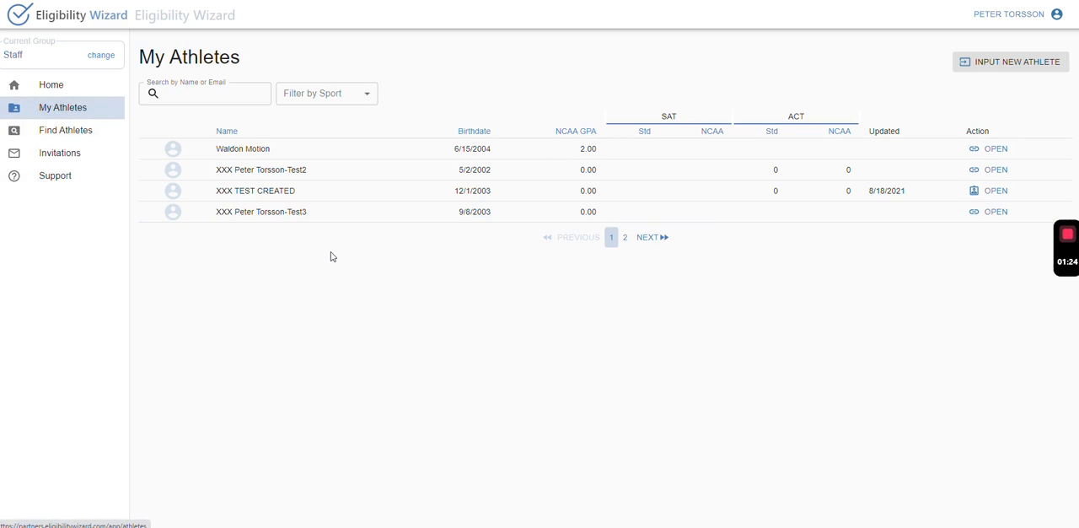
left_click(995, 148)
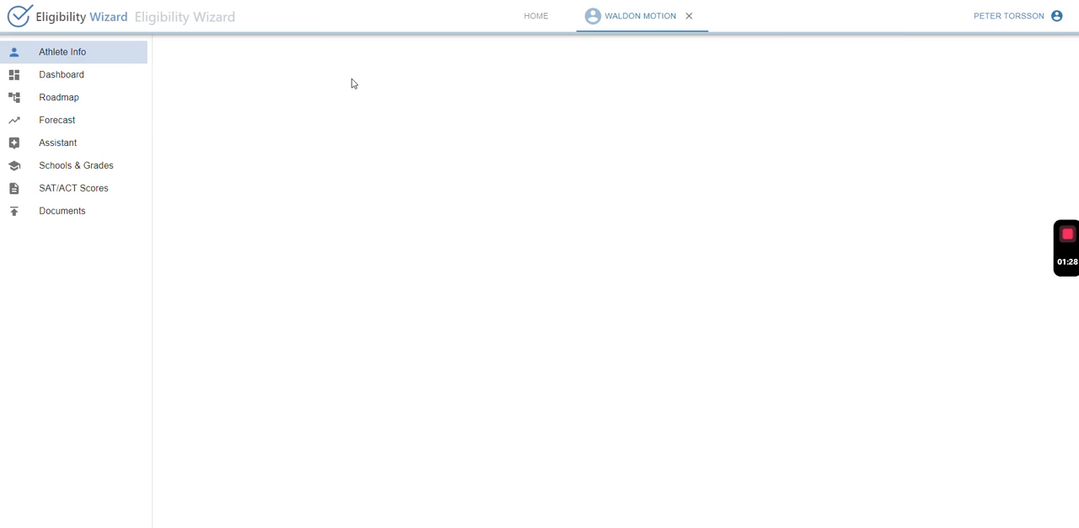
left_click(79, 81)
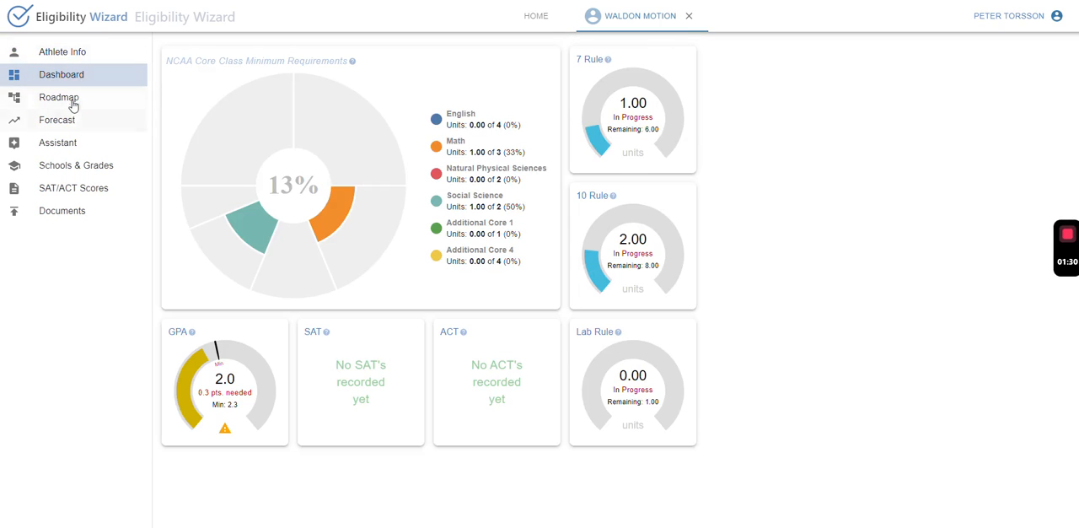
left_click(73, 102)
left_click(68, 119)
left_click(71, 145)
left_click(70, 167)
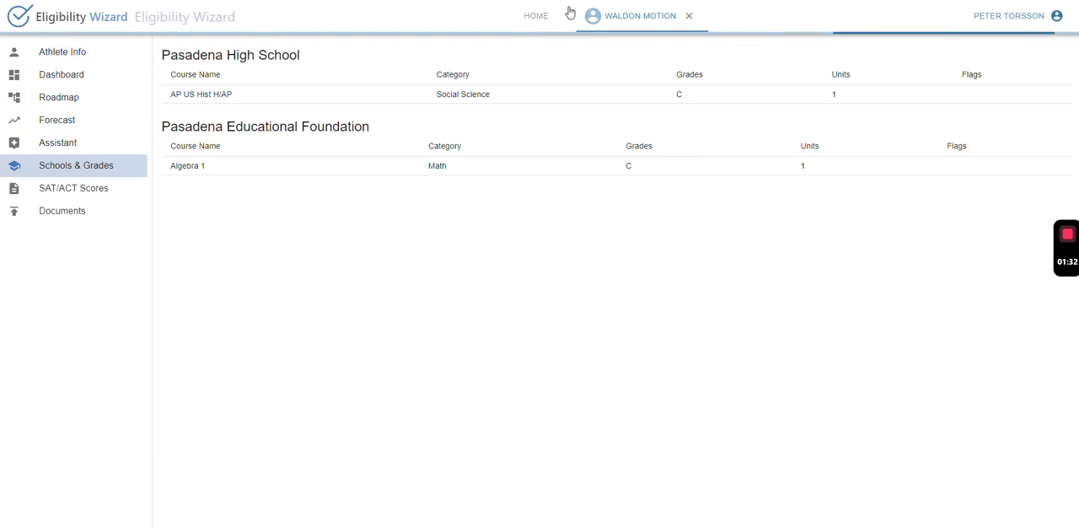
left_click(689, 16)
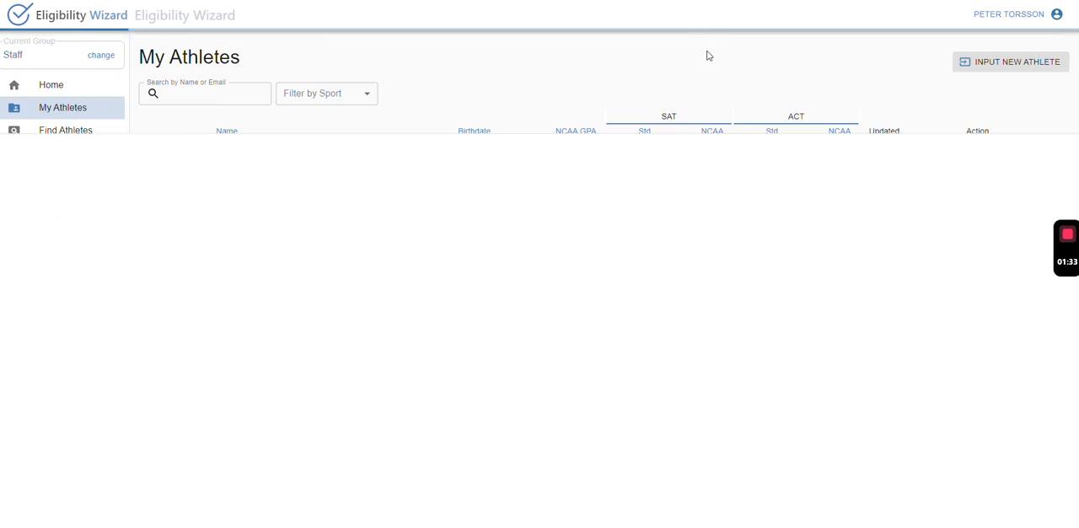
Create a new athlete with the athlete's full name, birthdate and email and the parent's name, email and phone.
left_click(1052, 61)
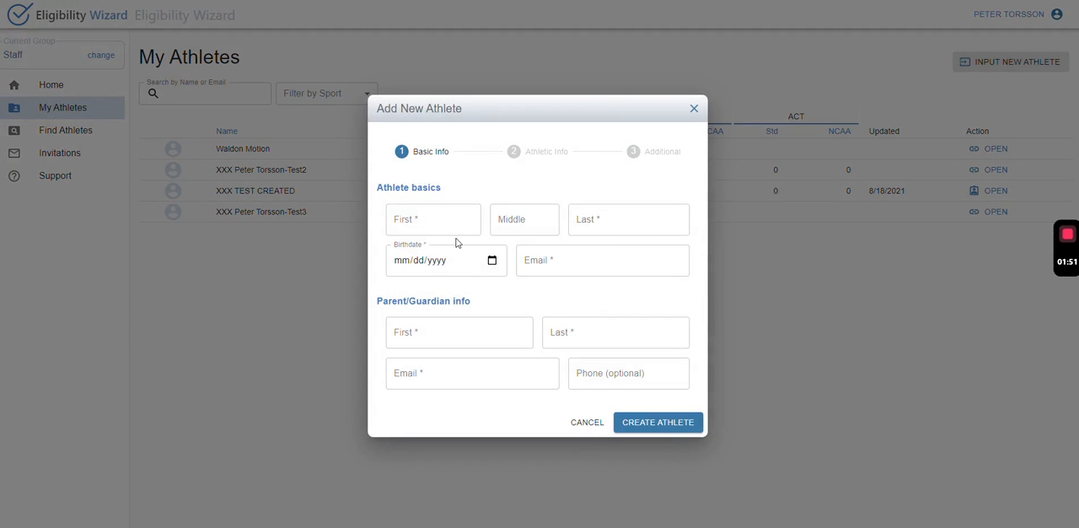
left_click(456, 228)
left_click(456, 229)
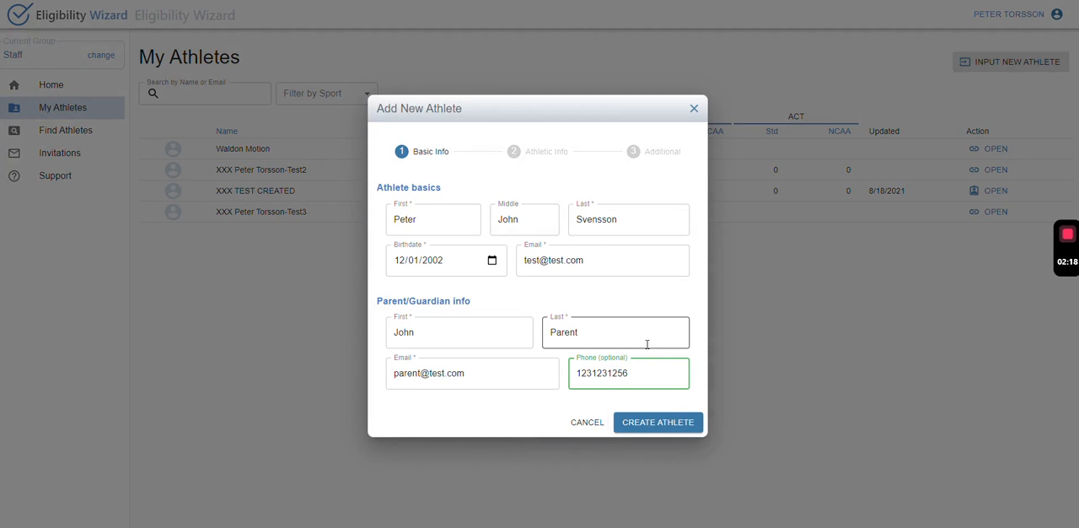
left_click(662, 422)
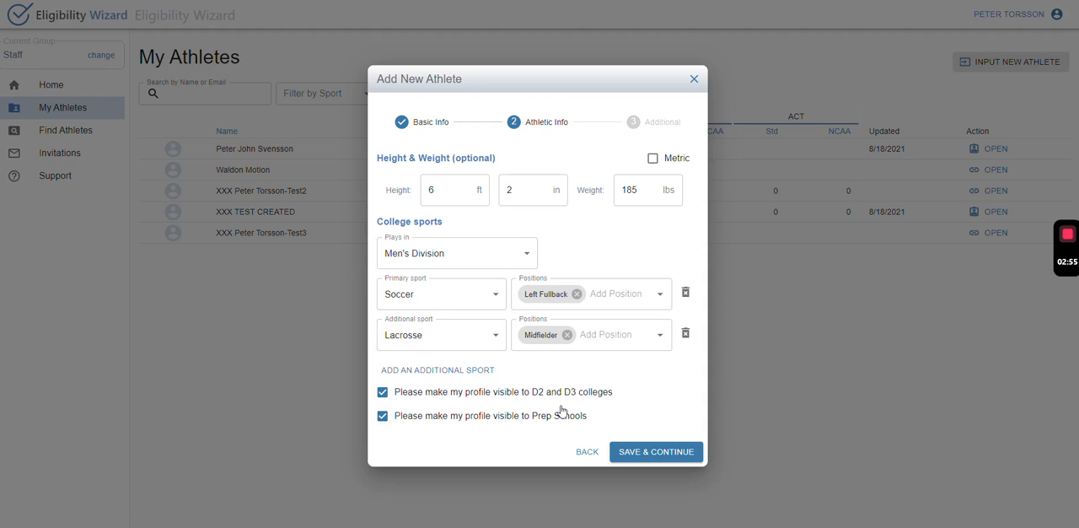
Save the new athlete's athletic info and enter the athlete's NCAA ID.
left_click(679, 451)
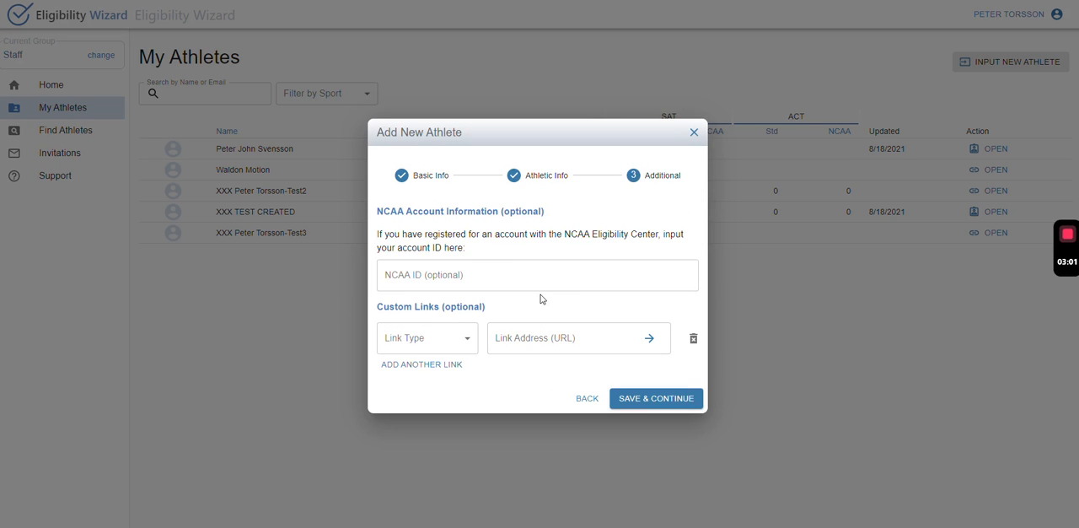
left_click(490, 277)
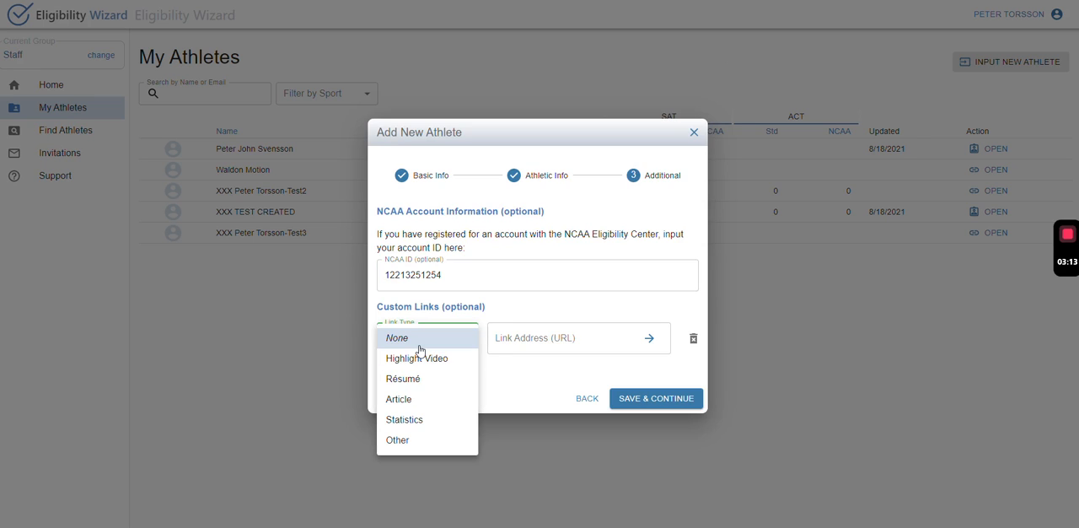
left_click(419, 360)
left_click(573, 337)
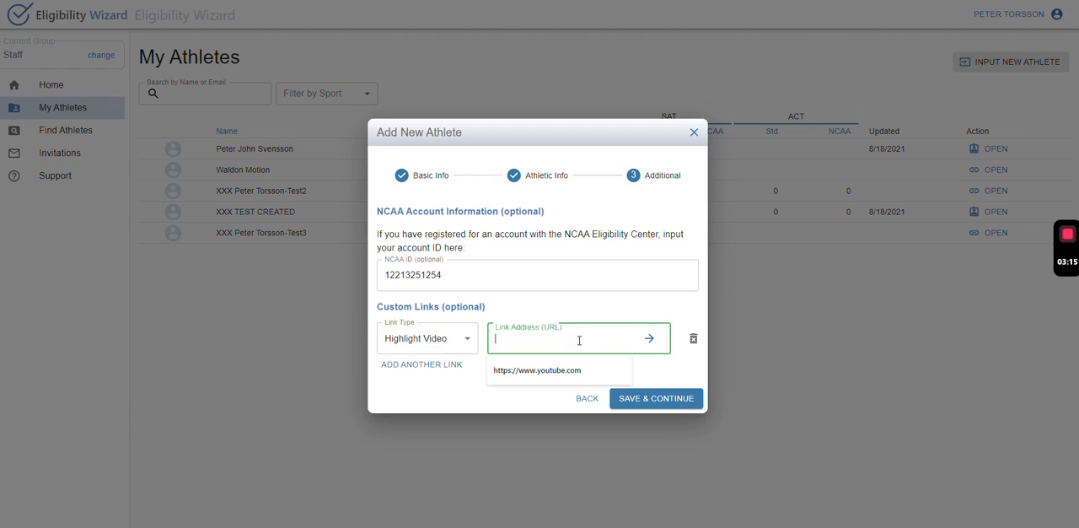
left_click(568, 376)
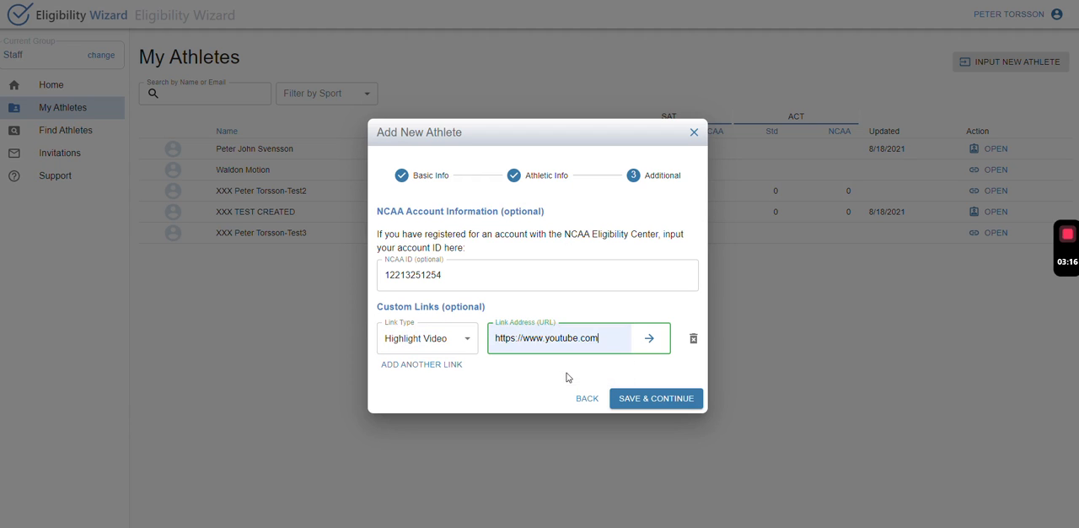
left_click(420, 364)
left_click(470, 361)
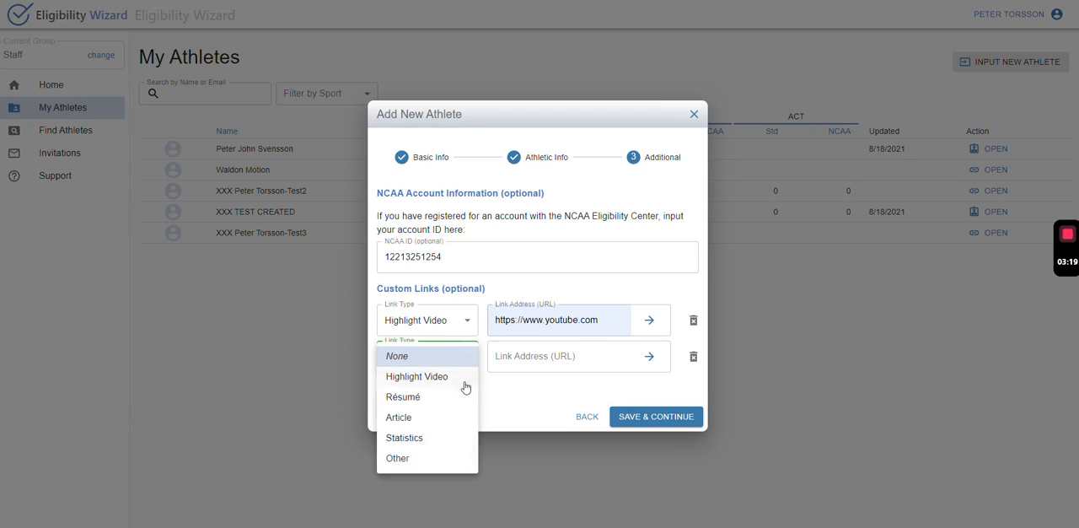
left_click(556, 404)
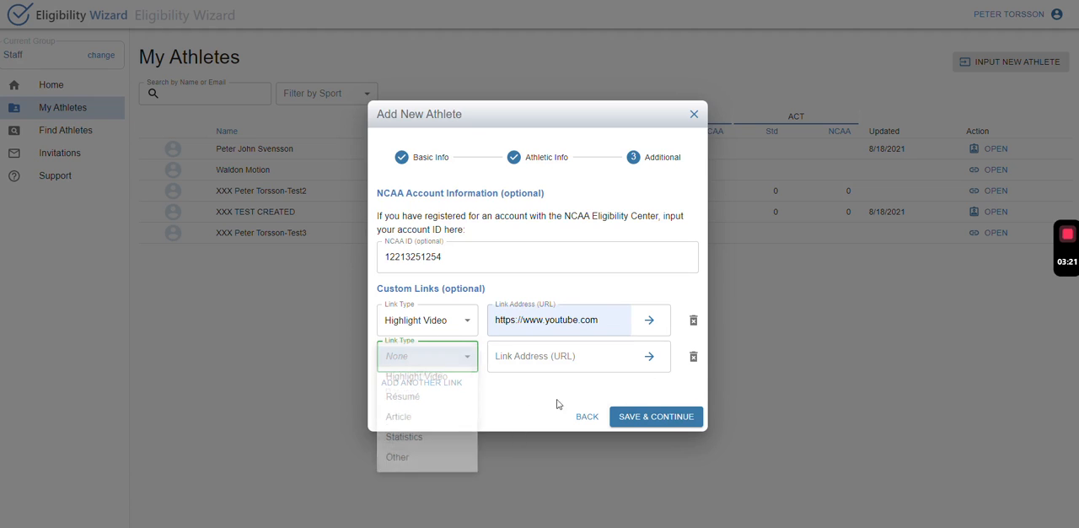
left_click(694, 355)
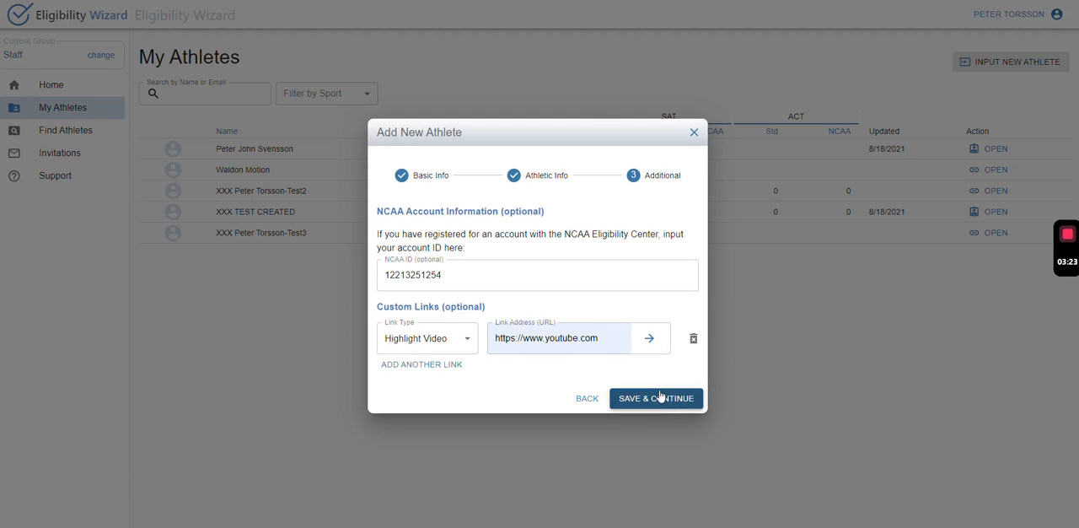
Save the additional info and open the newly created athlete's record.
left_click(661, 397)
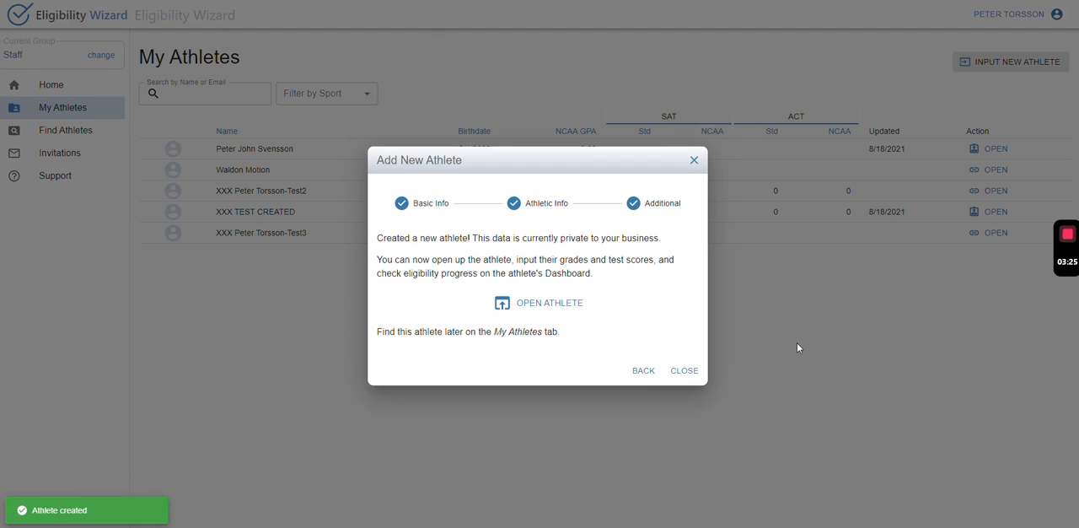
left_click(544, 309)
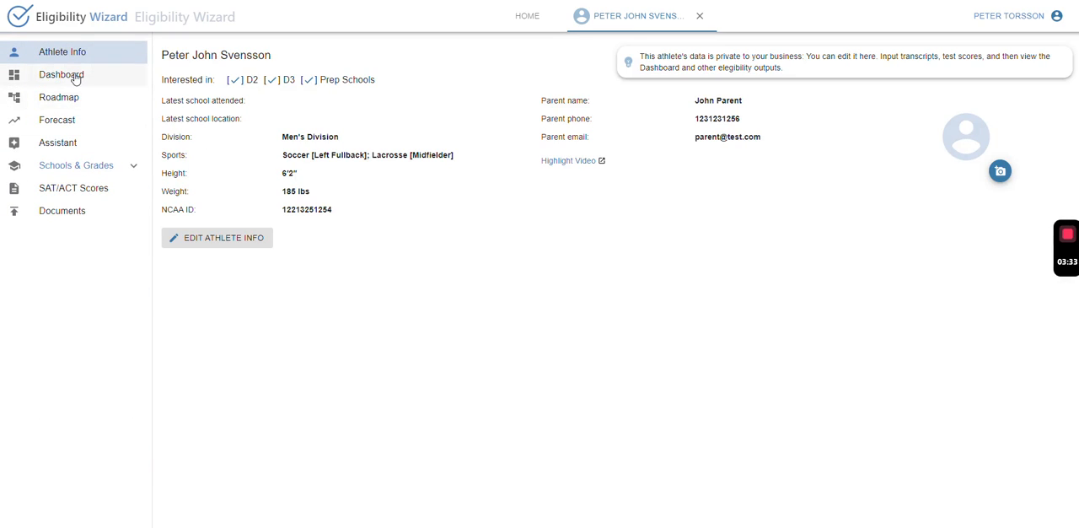
Search for British Columbia in the athlete's schools and grades and add British Columbia Schools as an attended school.
left_click(76, 167)
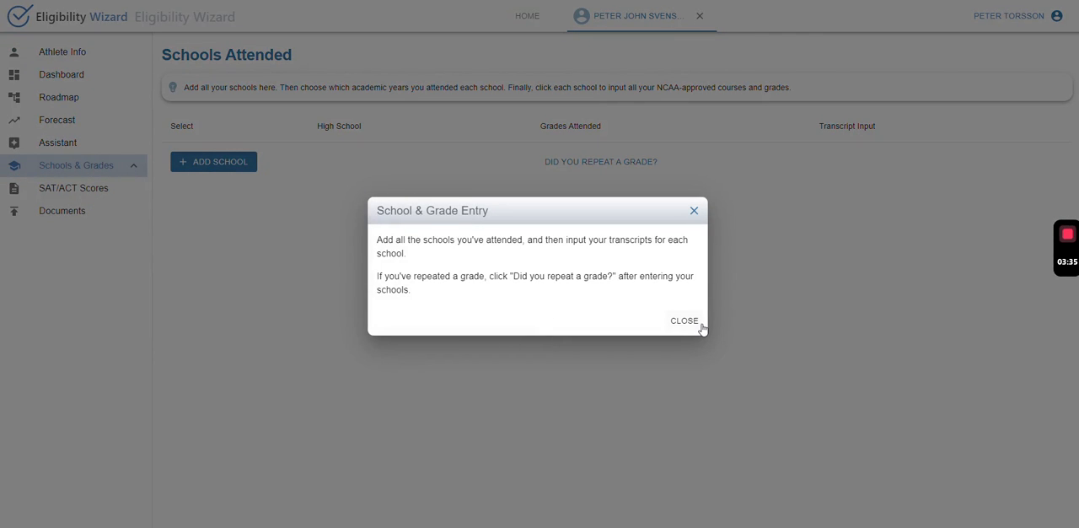
left_click(699, 324)
left_click(234, 168)
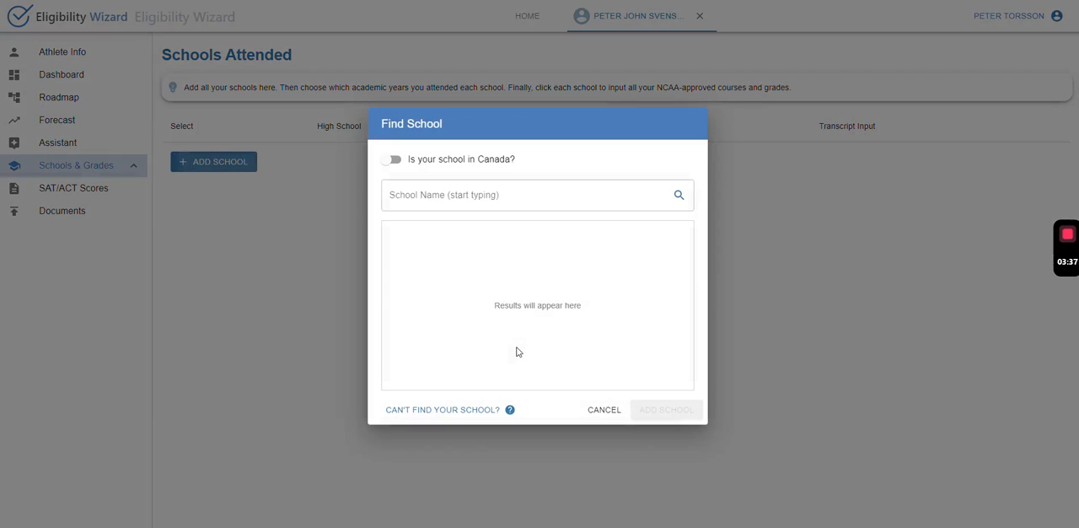
left_click(485, 201)
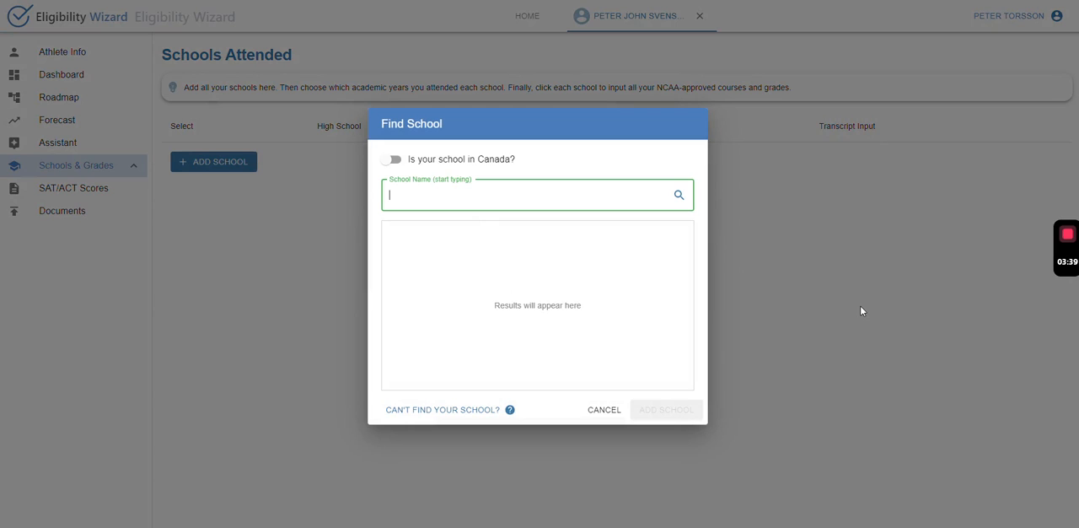
type("Bot")
key("BackSpace")
key("BackSpace")
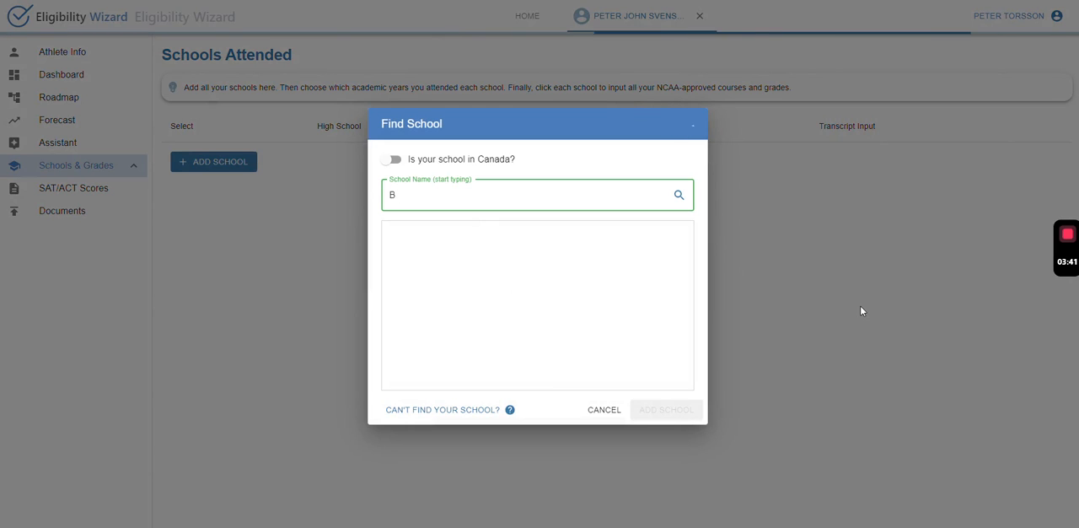
type("ritish Colum")
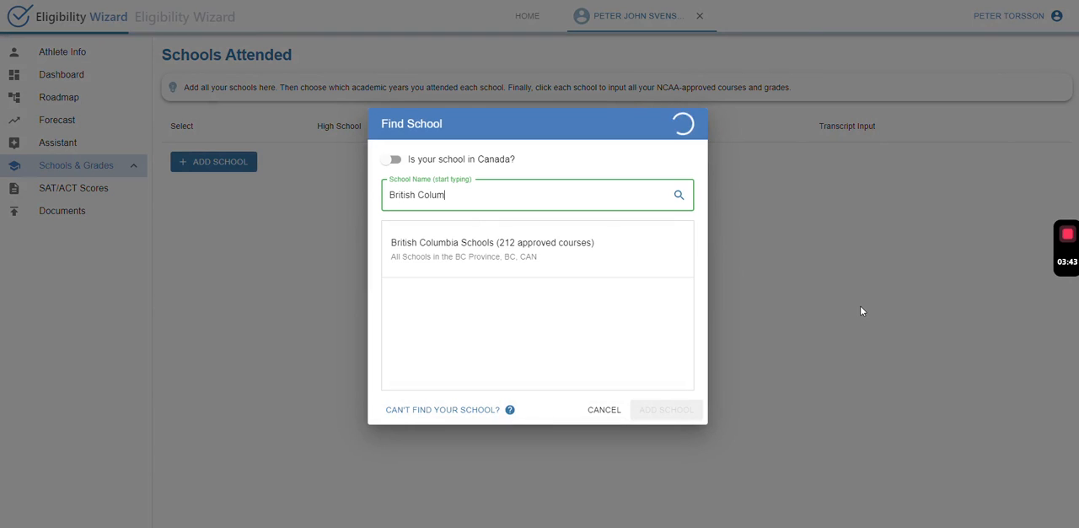
type("bia")
left_click(409, 265)
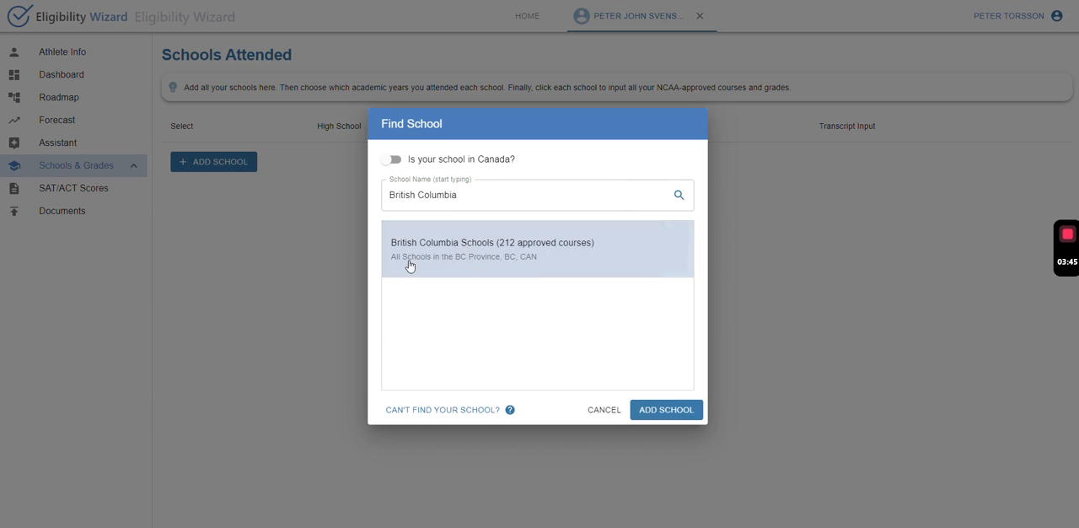
left_click(689, 418)
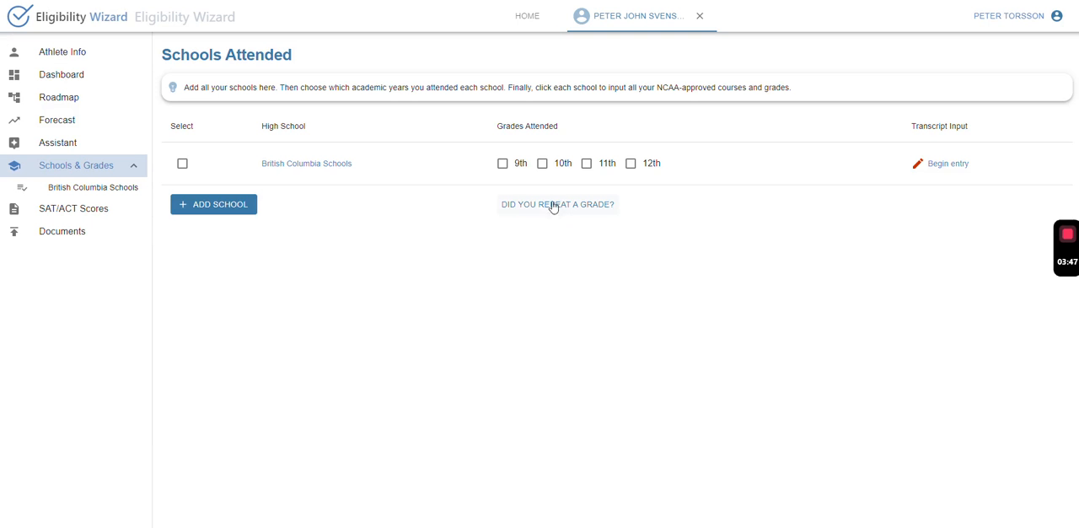
Mark 9th and 10th grade as attended at British Columbia Schools and begin its transcript entry.
left_click(502, 164)
left_click(542, 164)
left_click(946, 165)
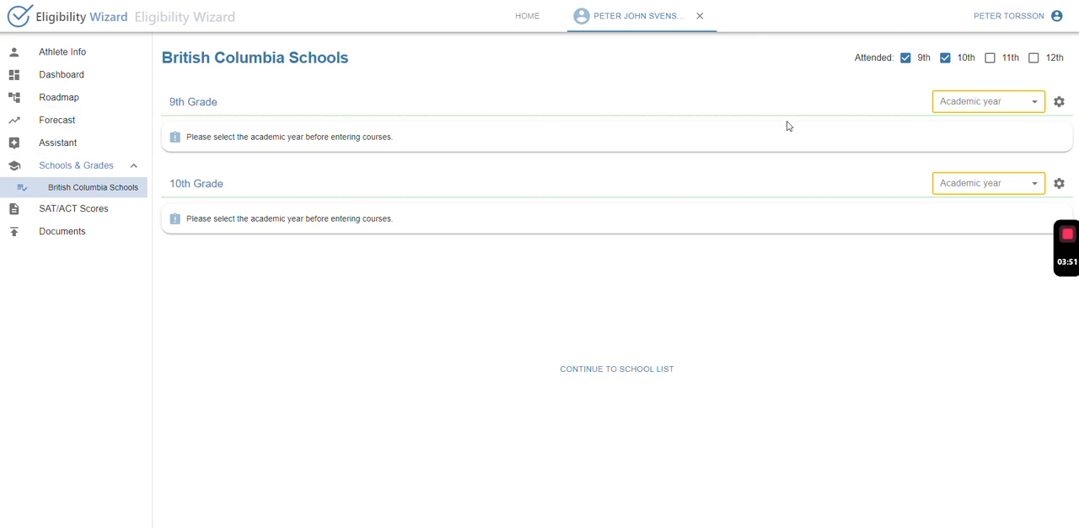
Set the academic year to 2019–2020 for 9th grade and 2020–2021 for 10th grade at British Columbia Schools.
left_click(947, 107)
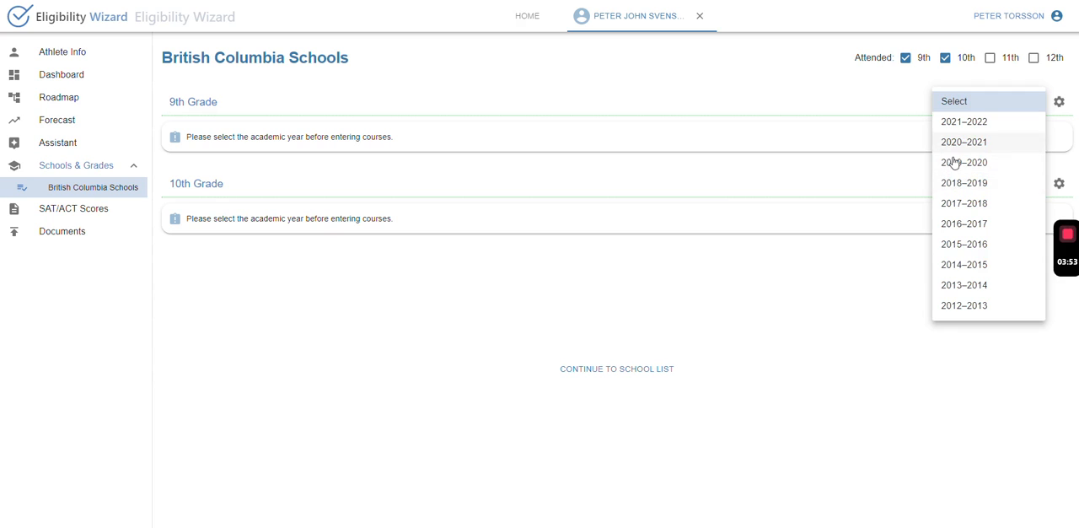
left_click(956, 162)
left_click(939, 253)
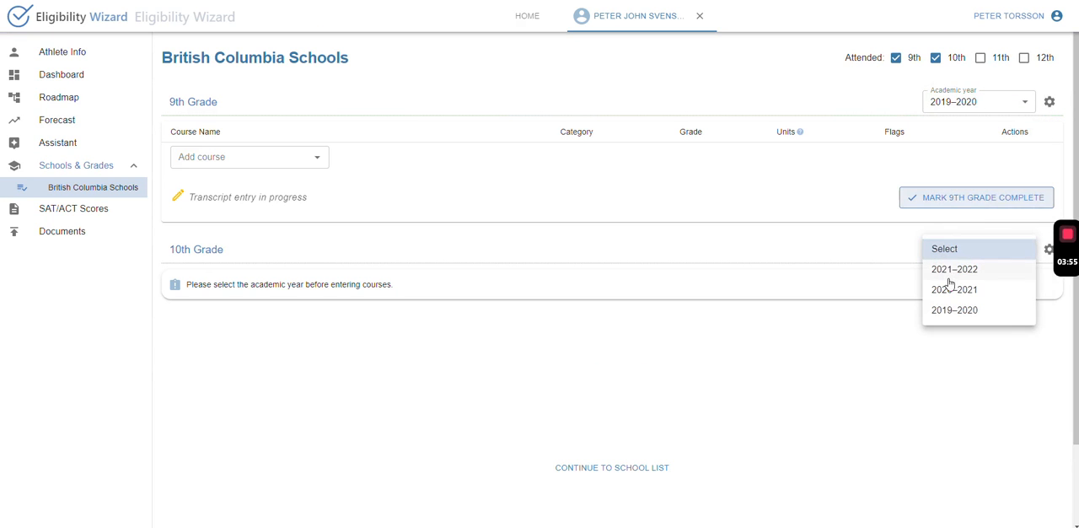
left_click(952, 286)
Add the course English 10 EN10 with grade C to 9th grade, save it and mark 9th grade complete.
left_click(295, 149)
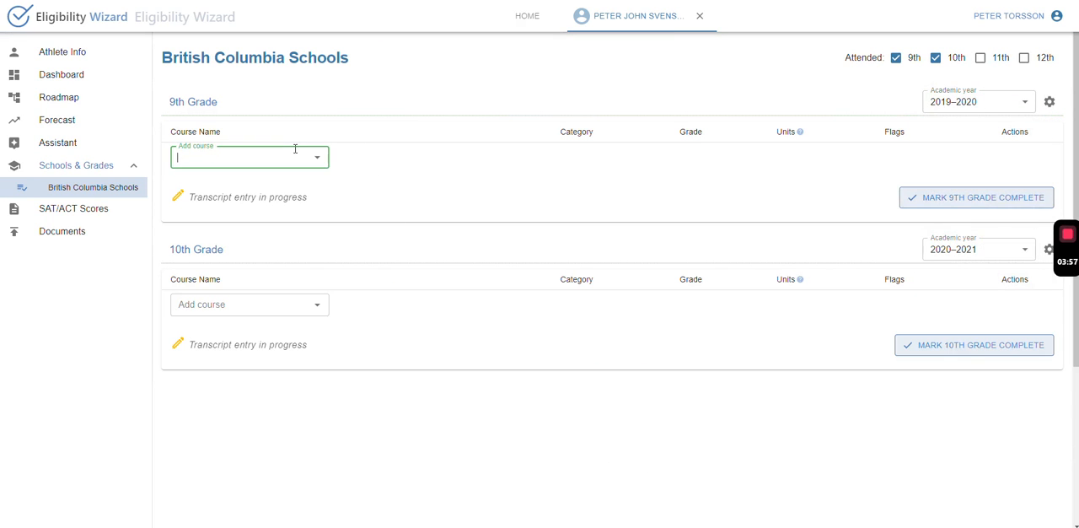
type("English")
left_click(275, 253)
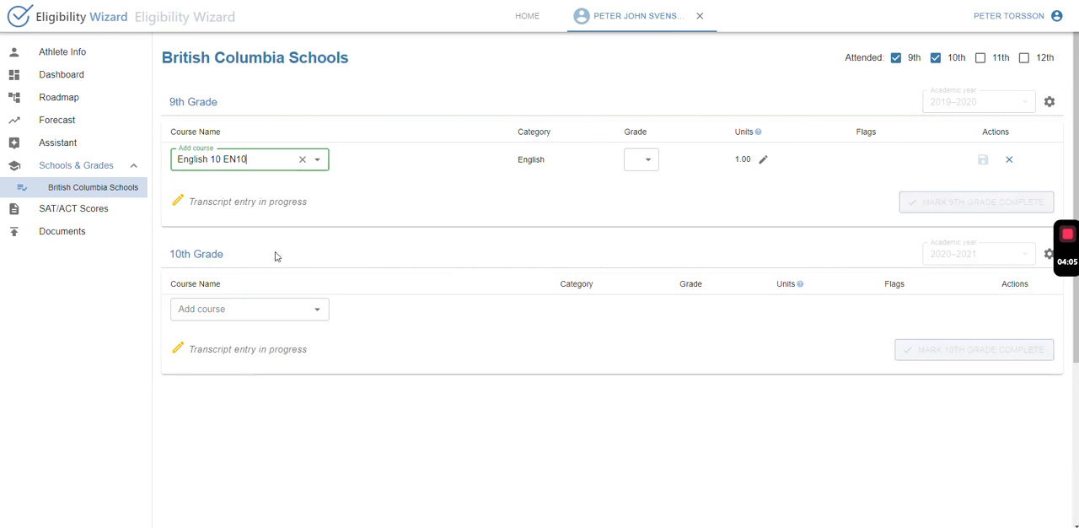
left_click(646, 159)
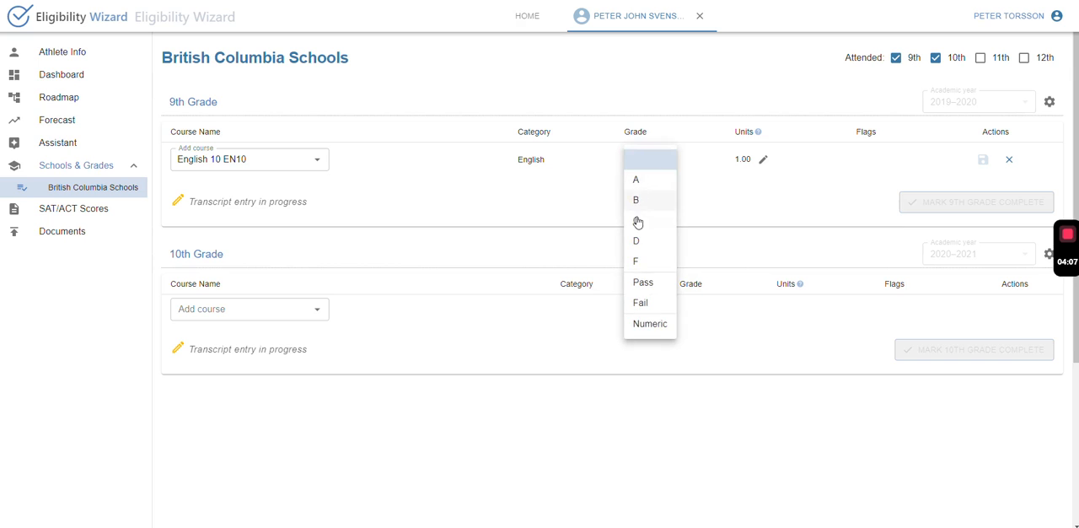
left_click(638, 221)
left_click(980, 159)
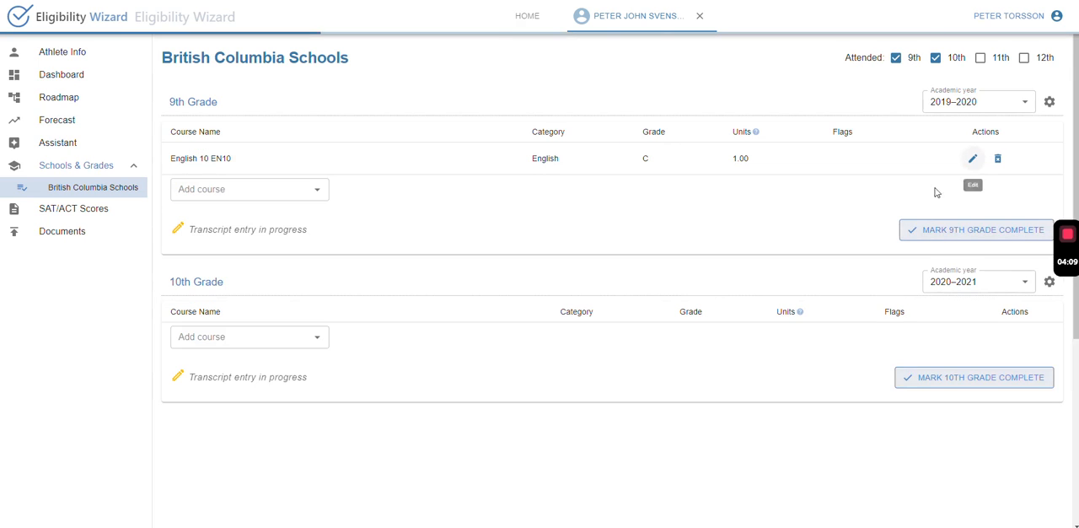
left_click(902, 233)
Add the course Foundations of Mathematics Grade 11 with grade B to 10th grade, save it and mark 10th grade complete.
left_click(230, 300)
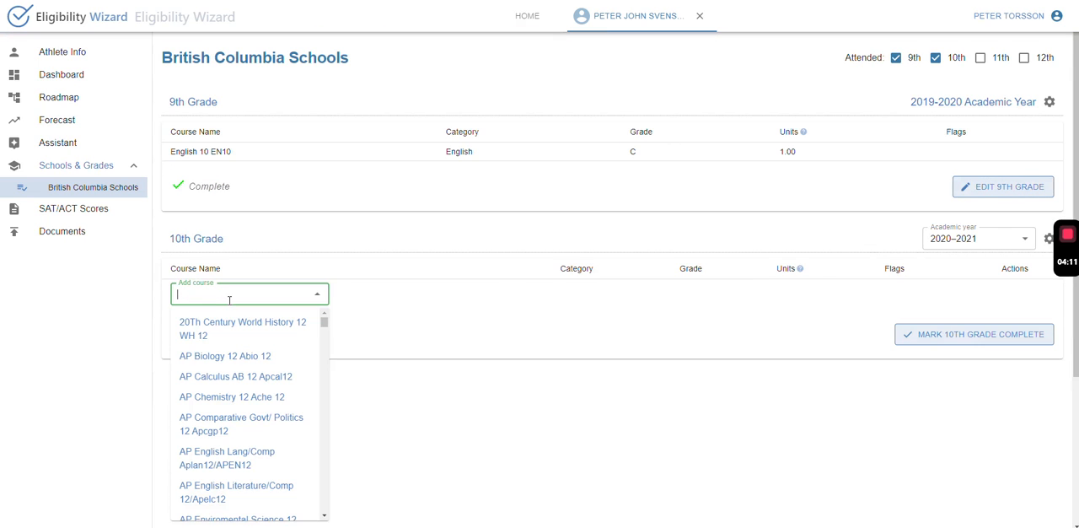
type("Maty")
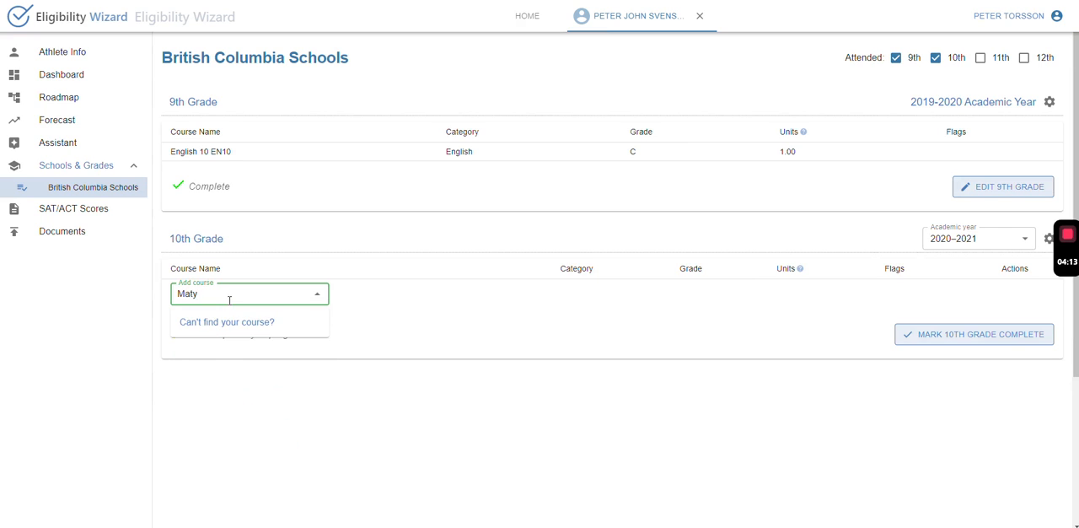
key("BackSpace")
type("hem")
left_click(239, 329)
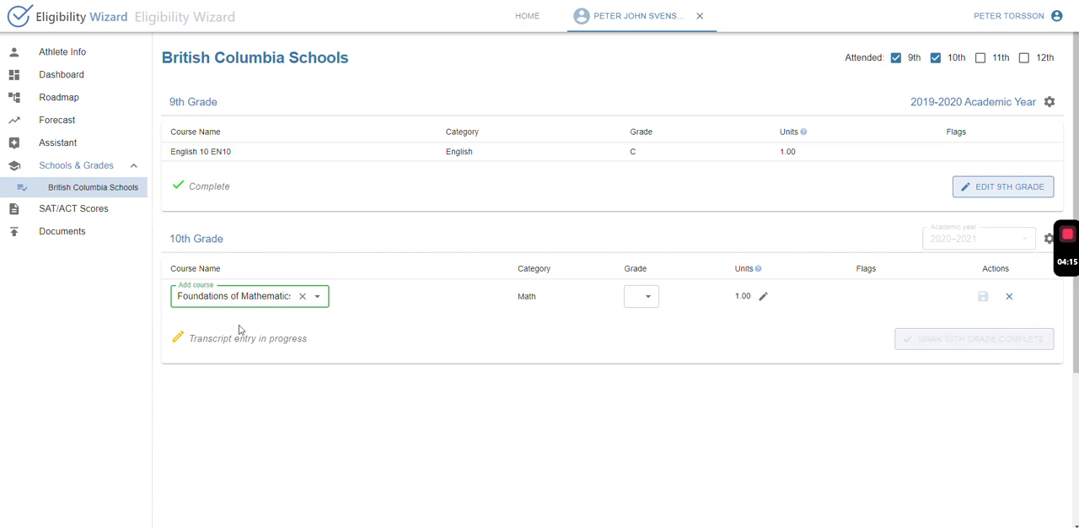
left_click(653, 298)
left_click(639, 337)
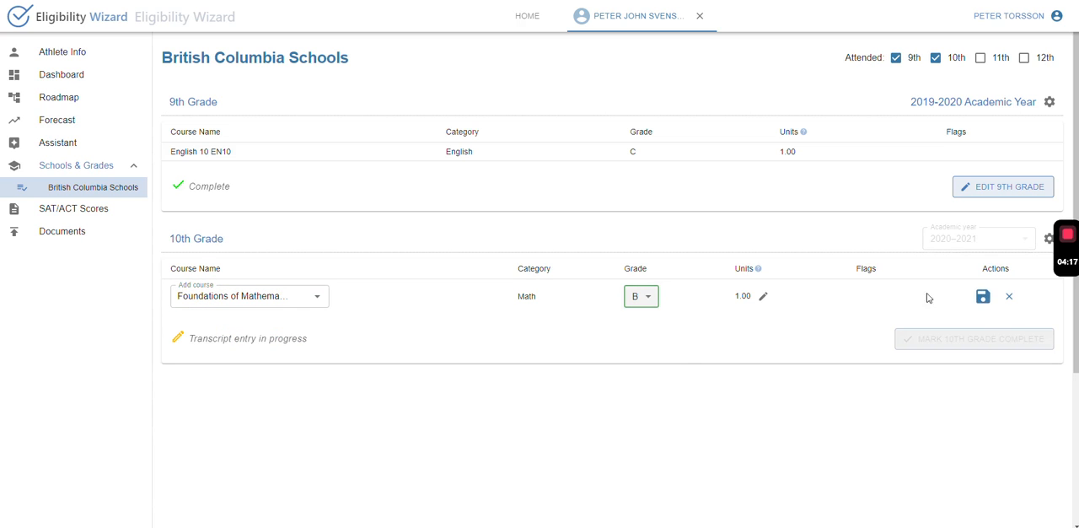
left_click(985, 298)
left_click(970, 366)
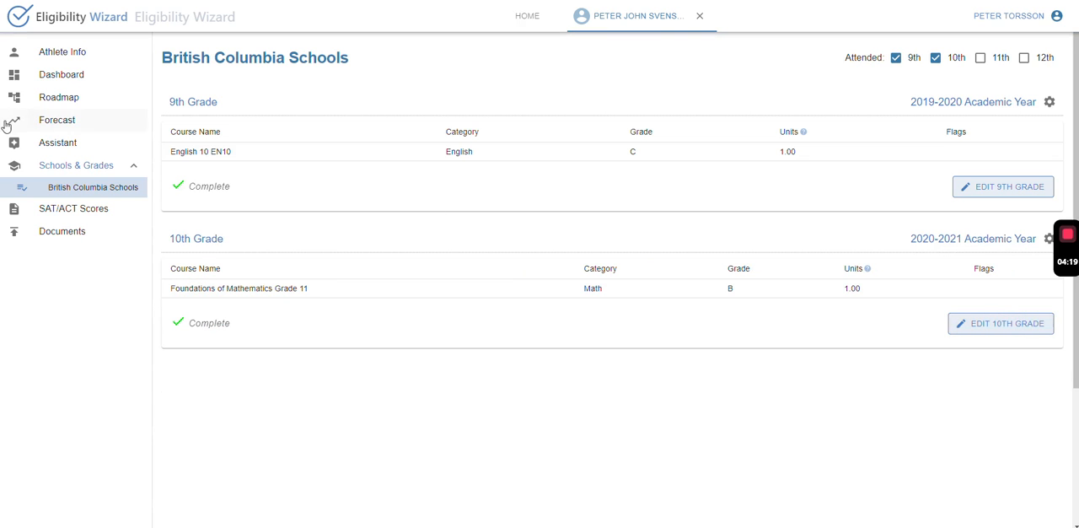
Add and save SAT scores dated 08/18/2021: Reading 36, Writing & Language 32, Math 30; essay Reading 6, Analysis 8, Writing 5.
left_click(106, 211)
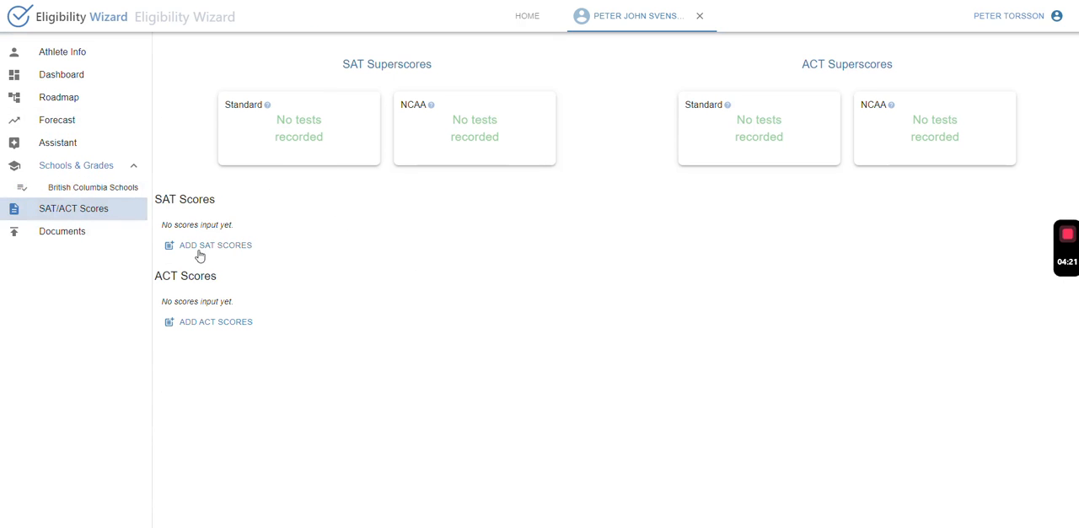
left_click(200, 253)
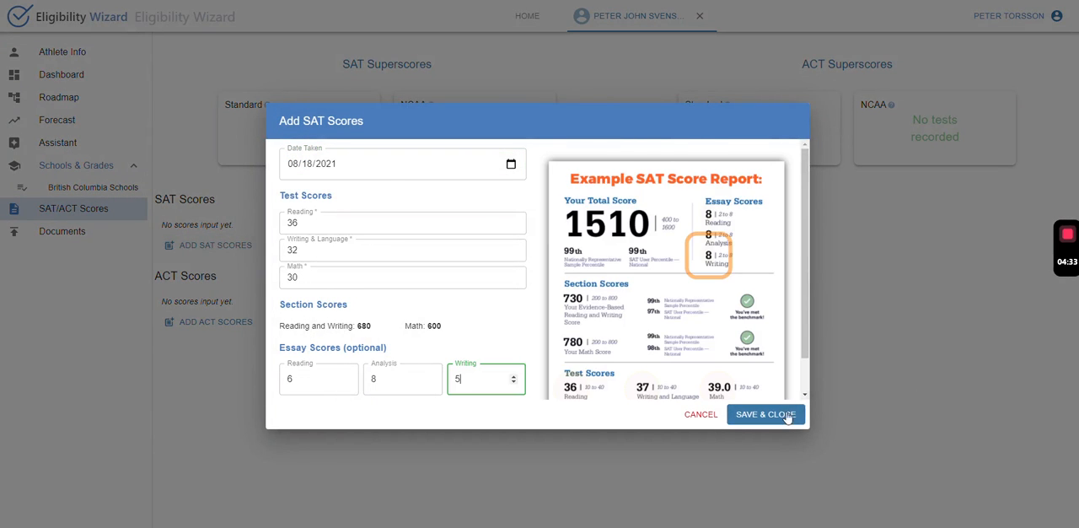
left_click(791, 412)
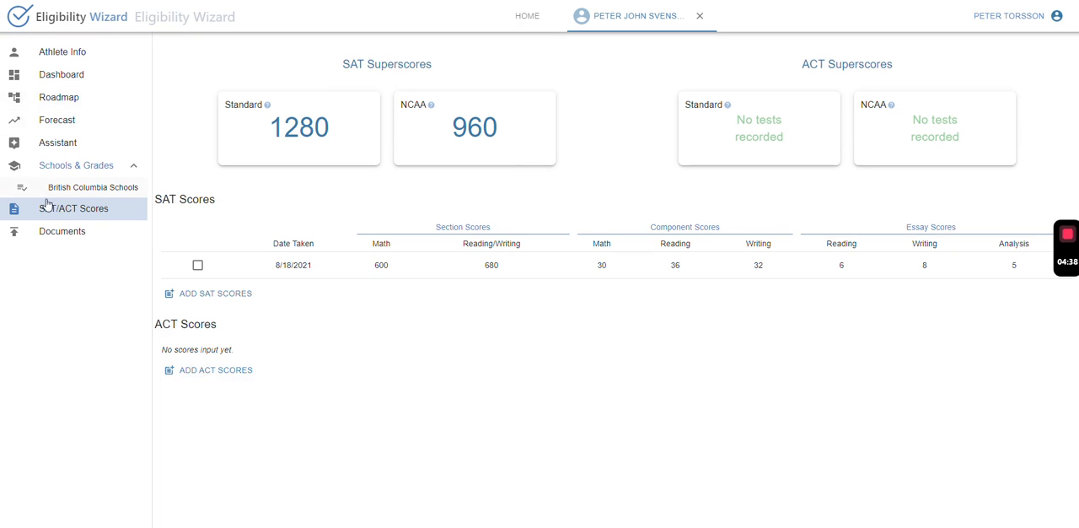
View the document upload area for the British Columbia Schools transcripts, and close the athlete's record.
left_click(52, 233)
left_click(448, 142)
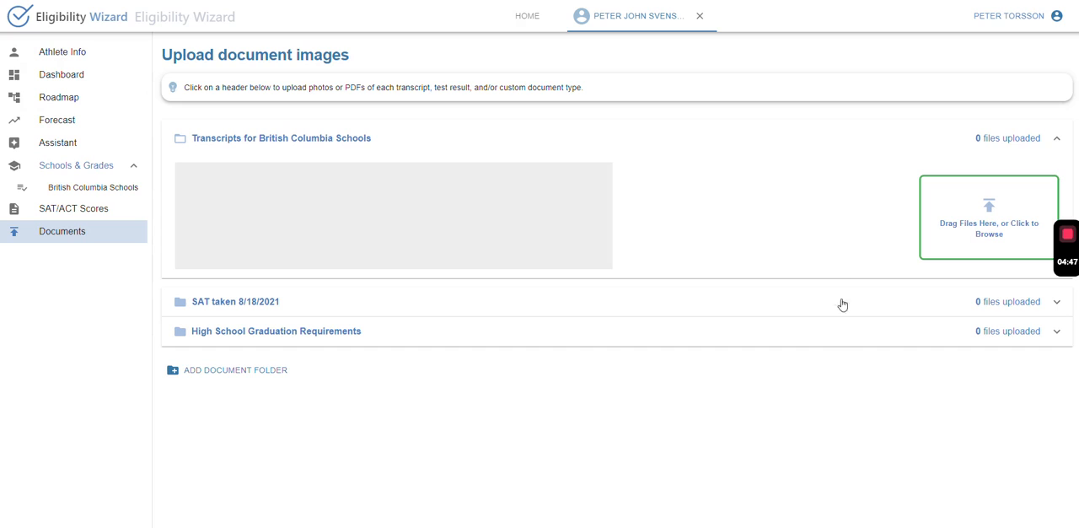
left_click(699, 16)
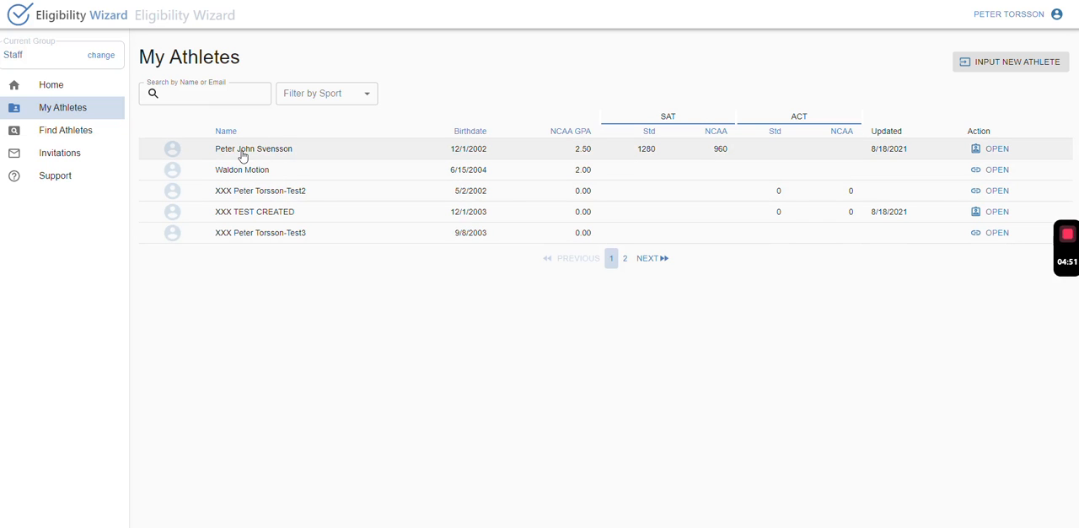
Reopen the newly created athlete's record and review its dashboard, roadmap and forecast.
left_click(989, 149)
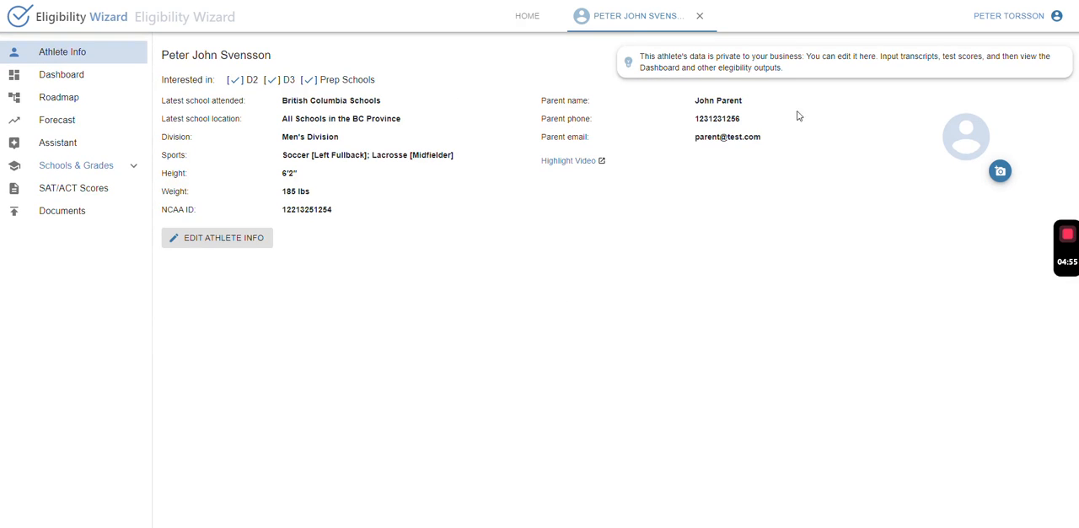
left_click(71, 78)
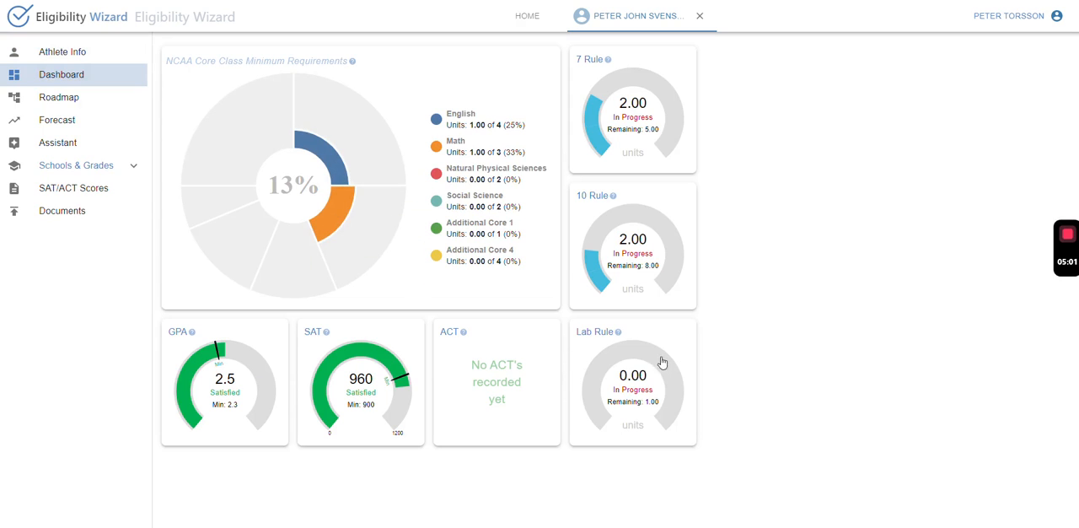
left_click(69, 98)
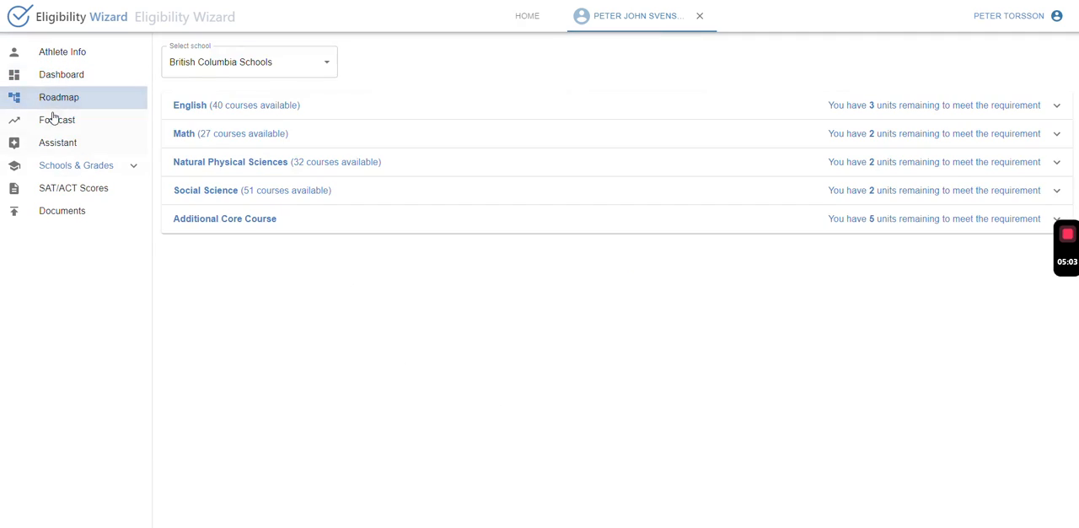
left_click(55, 119)
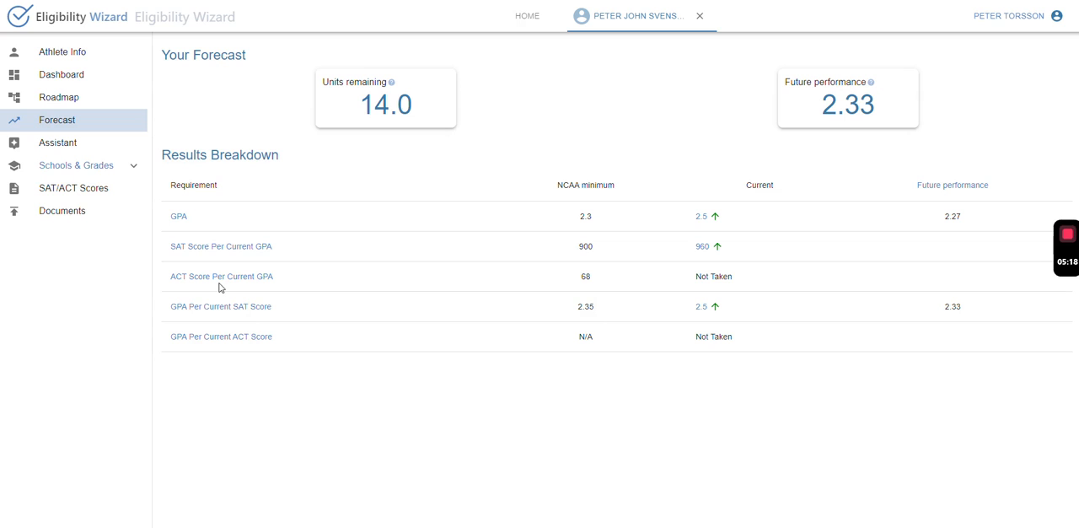
Mark all five events in the Assistant checklist as complete, from NCAA Profile Account created to Final transcripts submitted.
left_click(64, 145)
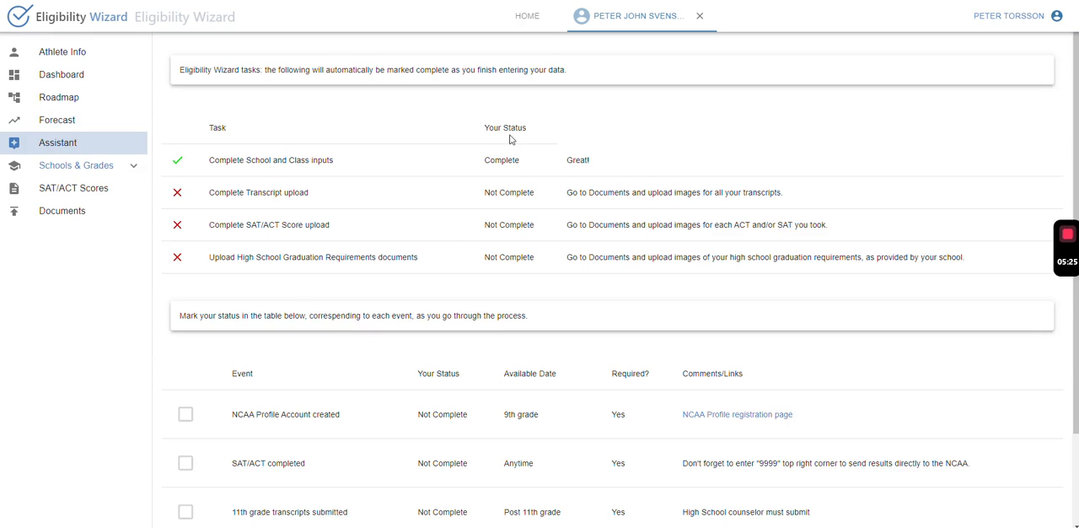
scroll(571, 288, "down", 2)
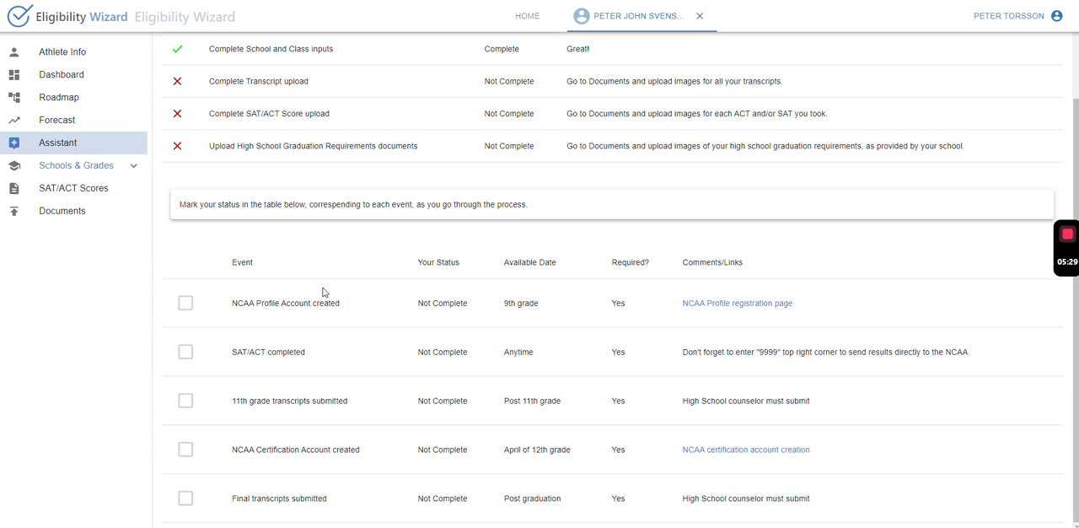
left_click(186, 304)
left_click(185, 354)
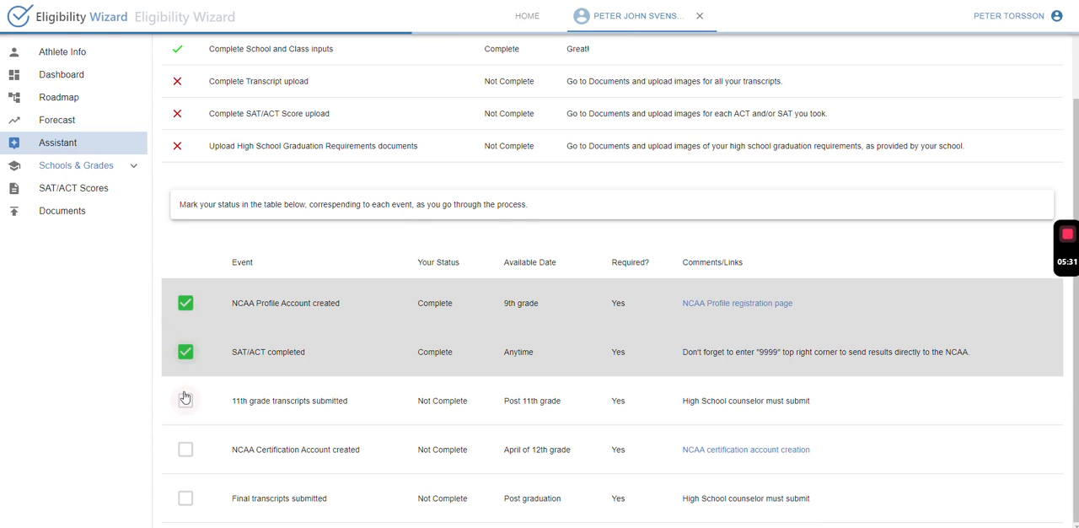
left_click(185, 400)
left_click(185, 450)
left_click(185, 499)
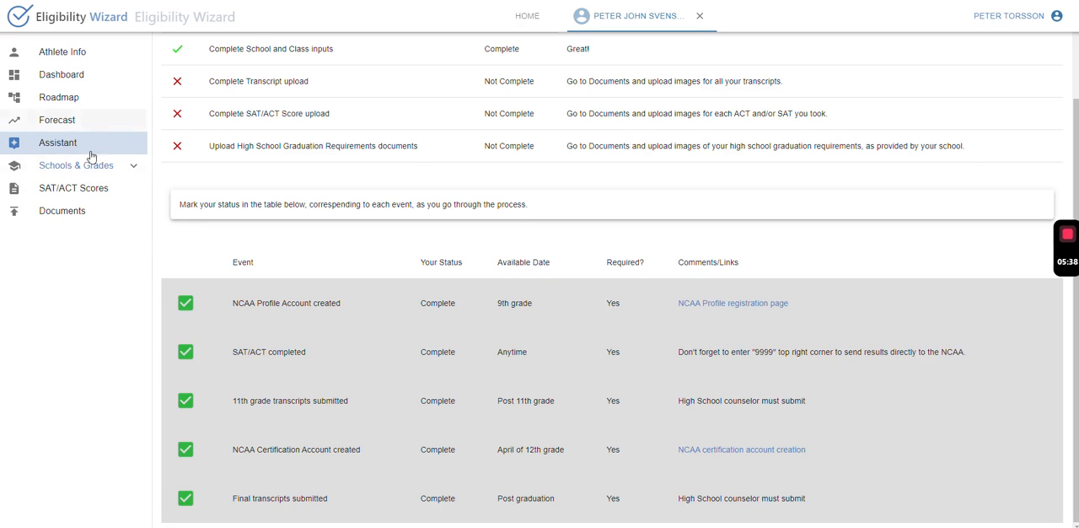
Close the athlete's record and show the new athlete's summary details in the My Athletes list.
left_click(700, 10)
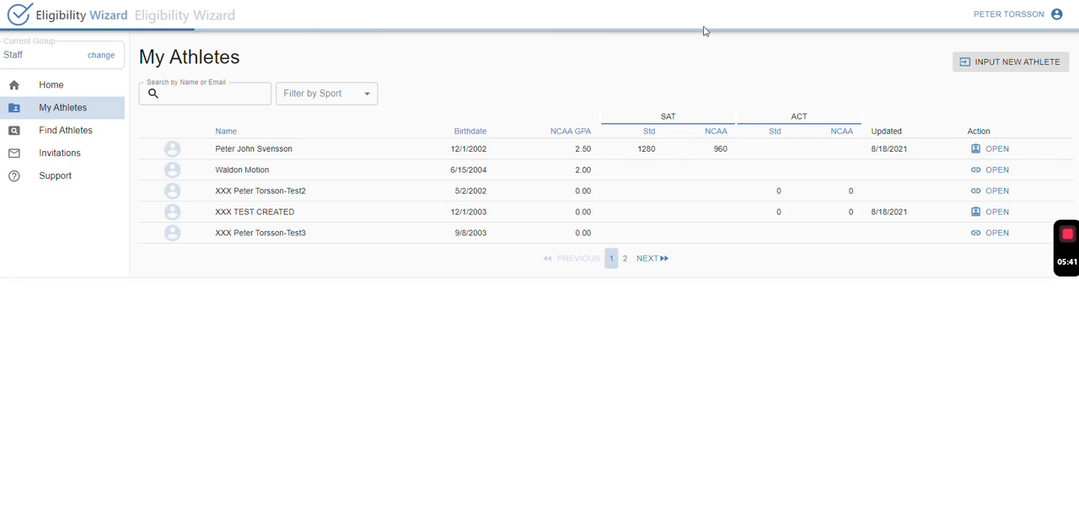
left_click(613, 153)
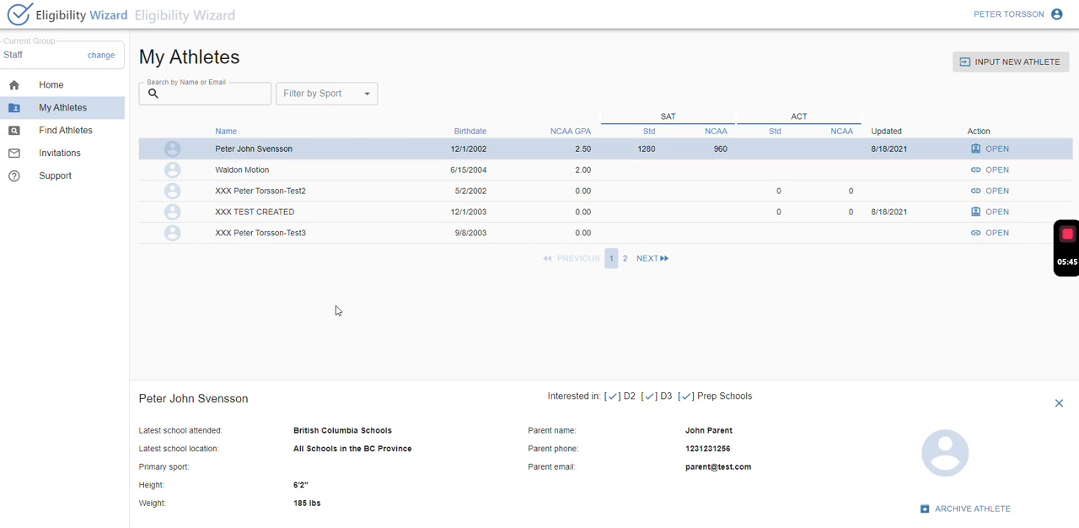